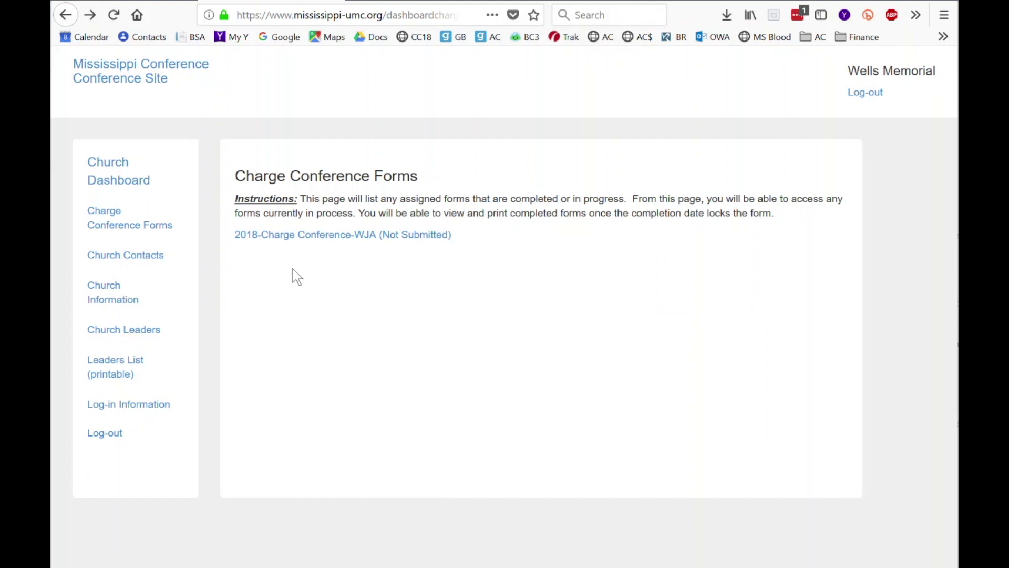
# Step: Open the 2018 Charge Conference-WJA form from the charge conference forms list
pyautogui.click(308, 240)
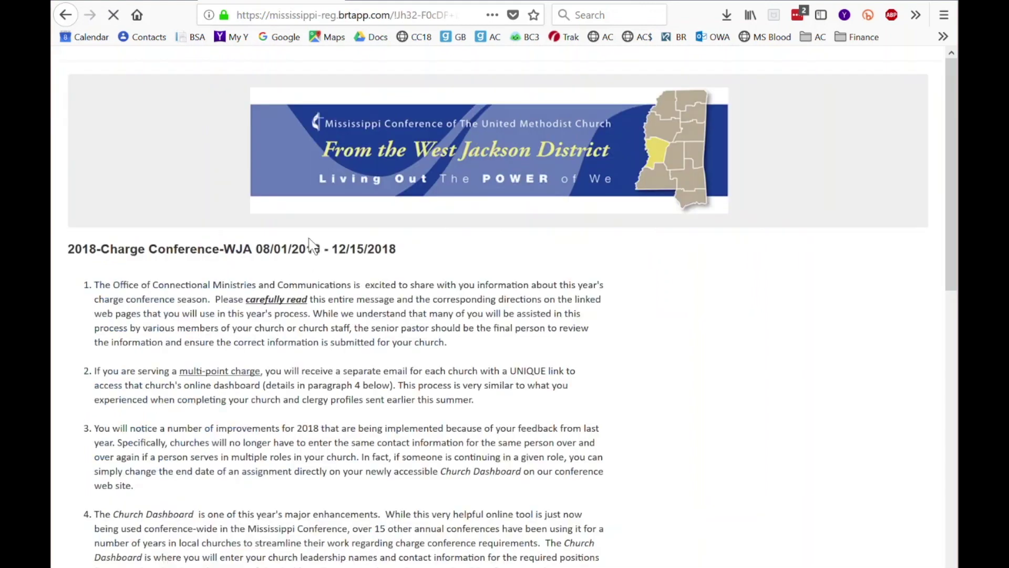
pyautogui.scroll(-3, 374, 359)
pyautogui.scroll(-2, 375, 359)
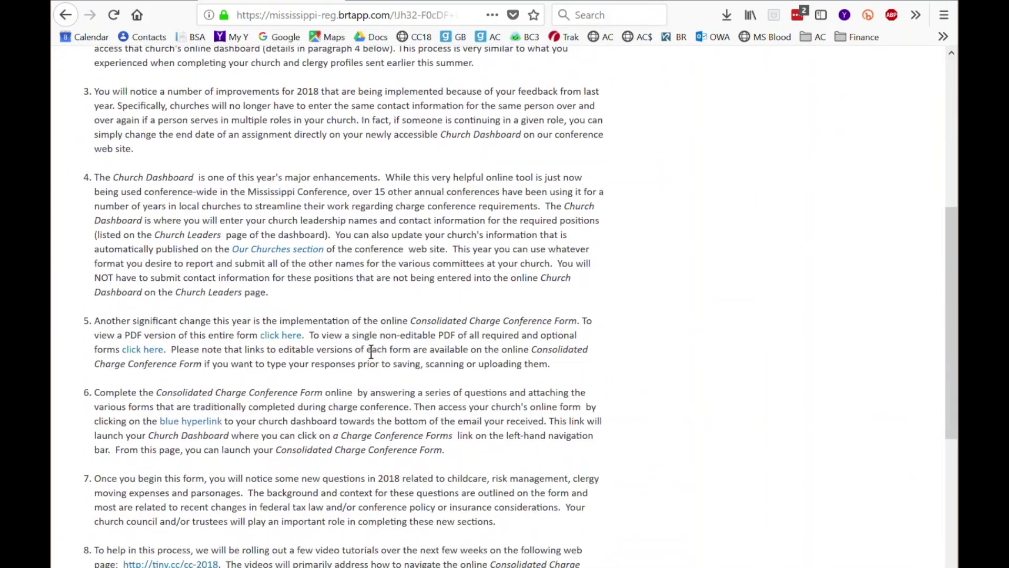
pyautogui.scroll(-2, 374, 359)
pyautogui.scroll(-3, 375, 359)
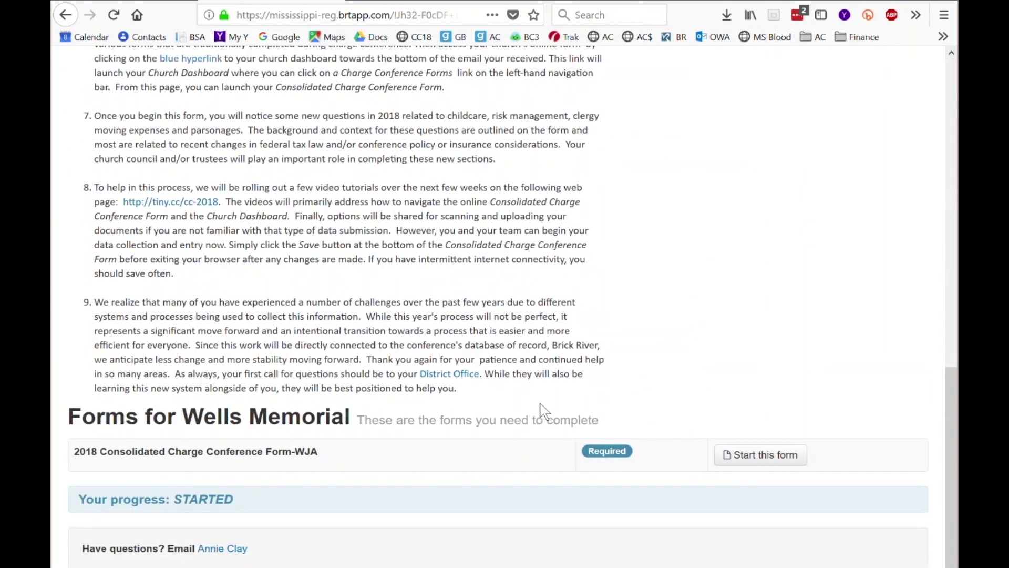
# Step: Start the 2018 Consolidated Charge Conference Form
pyautogui.click(758, 463)
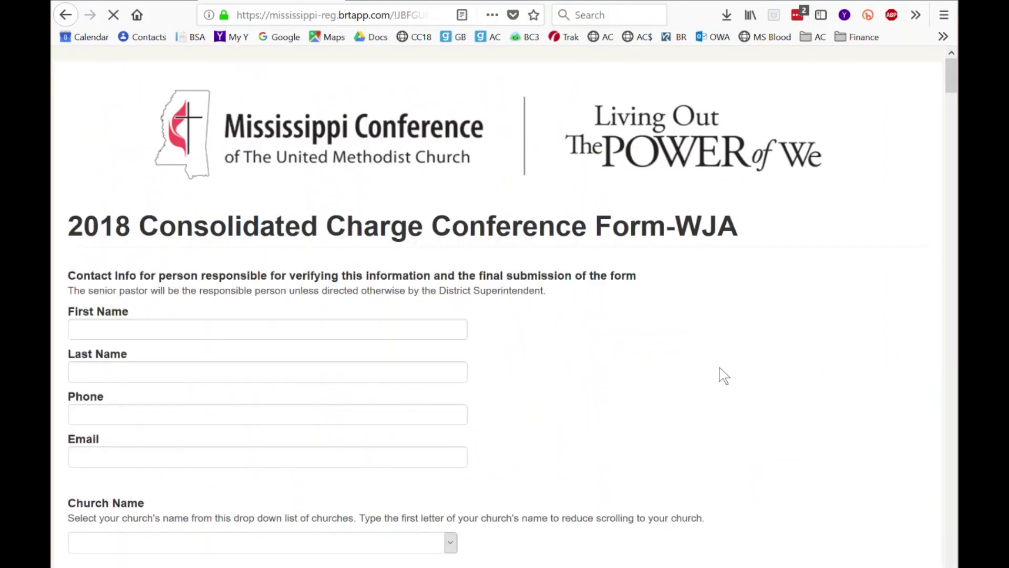
pyautogui.scroll(-3, 724, 377)
pyautogui.scroll(-1, 725, 371)
pyautogui.scroll(-3, 730, 365)
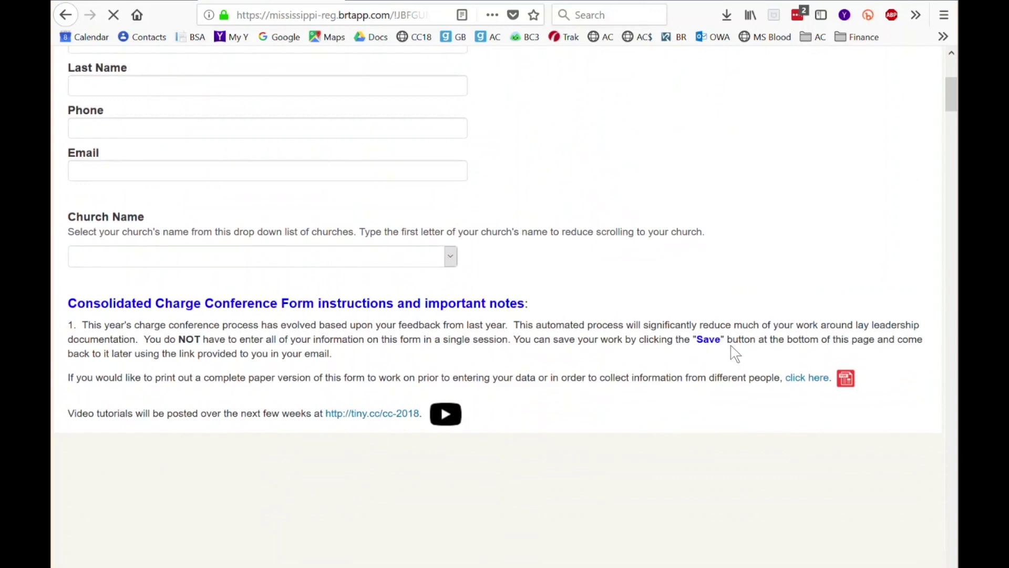
pyautogui.scroll(-2, 732, 353)
pyautogui.scroll(-1, 731, 353)
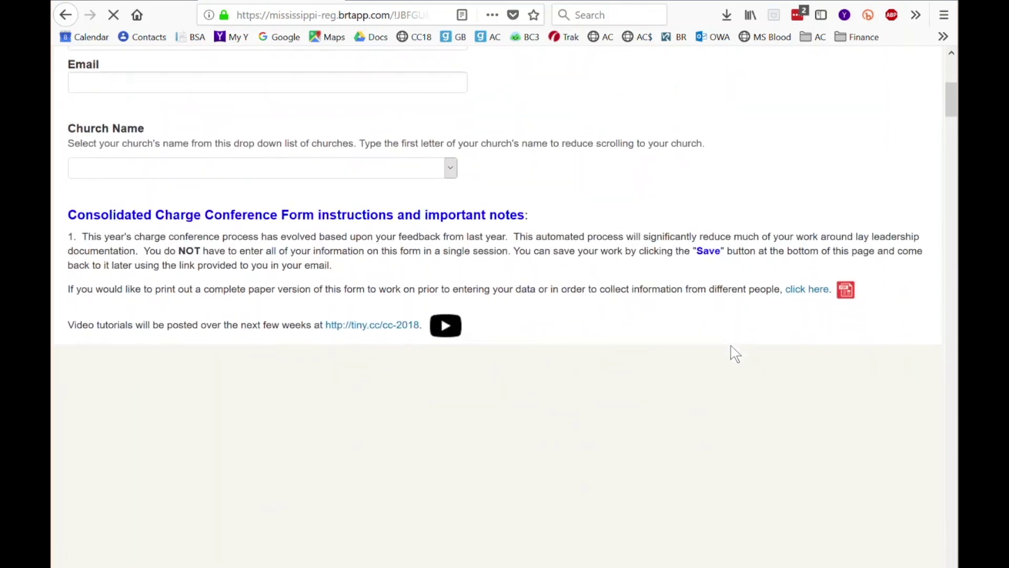
pyautogui.scroll(-1, 732, 354)
pyautogui.scroll(-2, 732, 353)
pyautogui.scroll(-2, 731, 353)
pyautogui.scroll(-1, 732, 353)
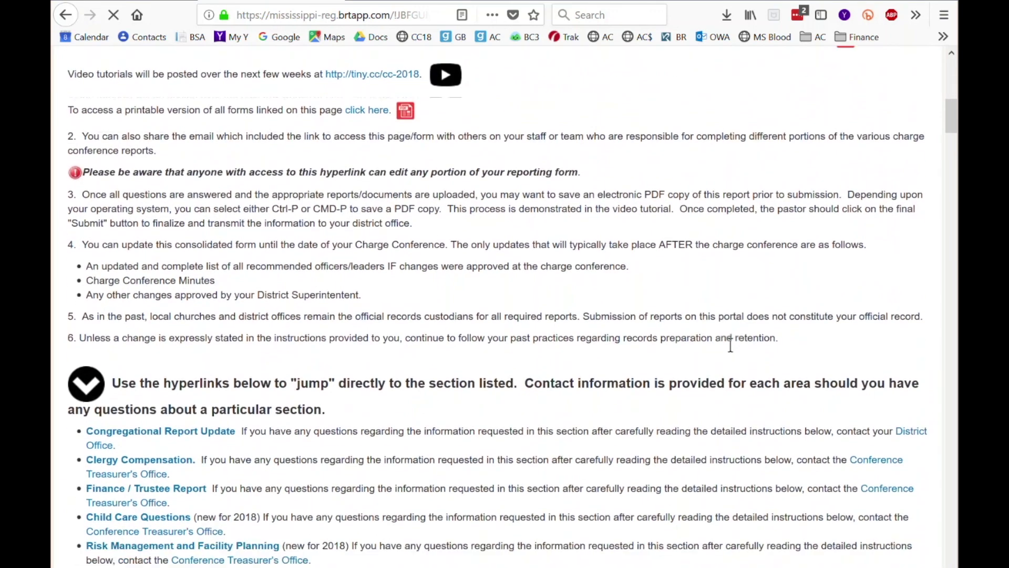
pyautogui.scroll(-3, 733, 347)
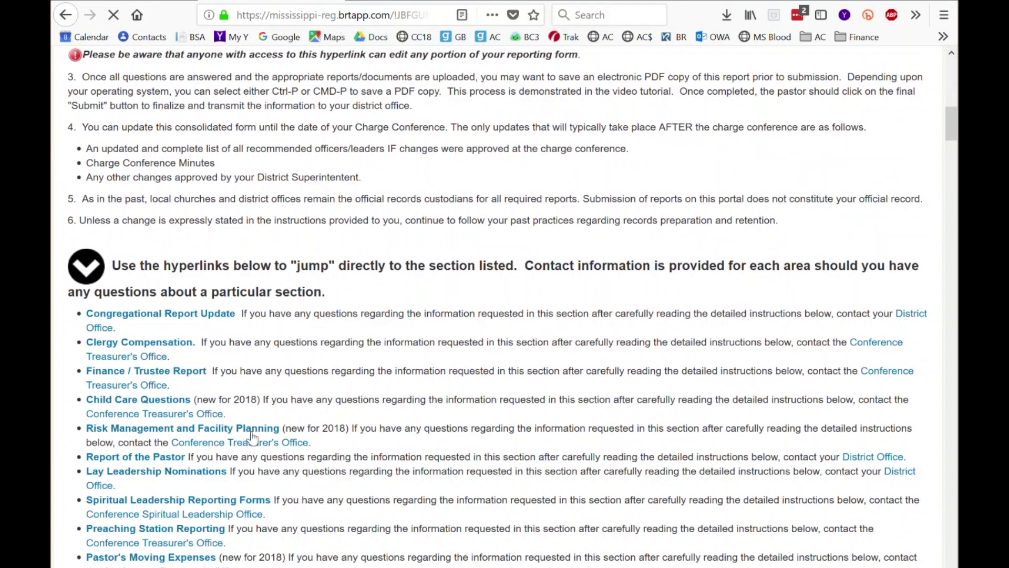
# Step: Jump to the Lay Leadership Nominations section, then go back to the section list
pyautogui.click(202, 475)
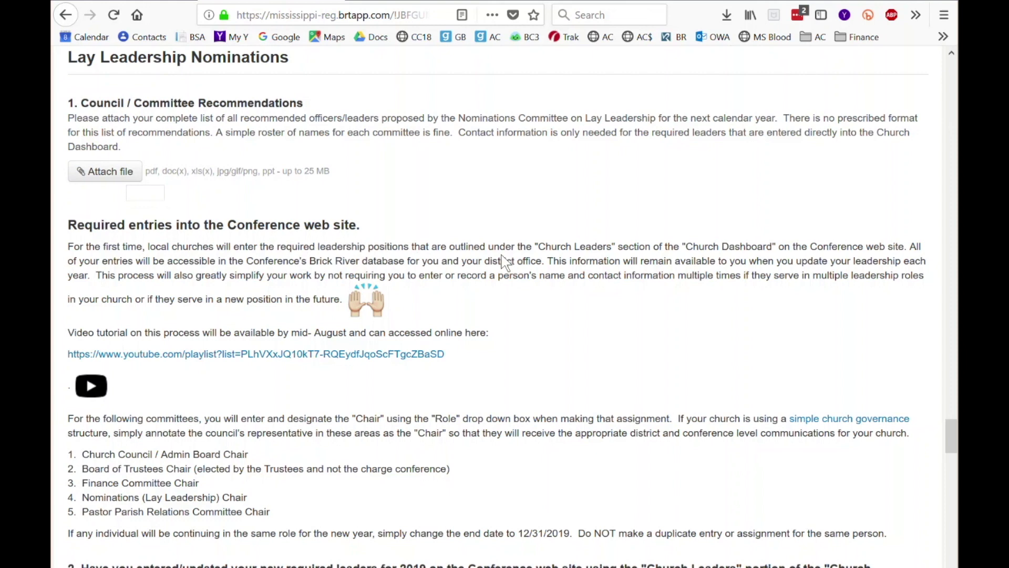
pyautogui.click(67, 16)
# Step: Return to the church dashboard and open the Church Leaders page
pyautogui.click(67, 17)
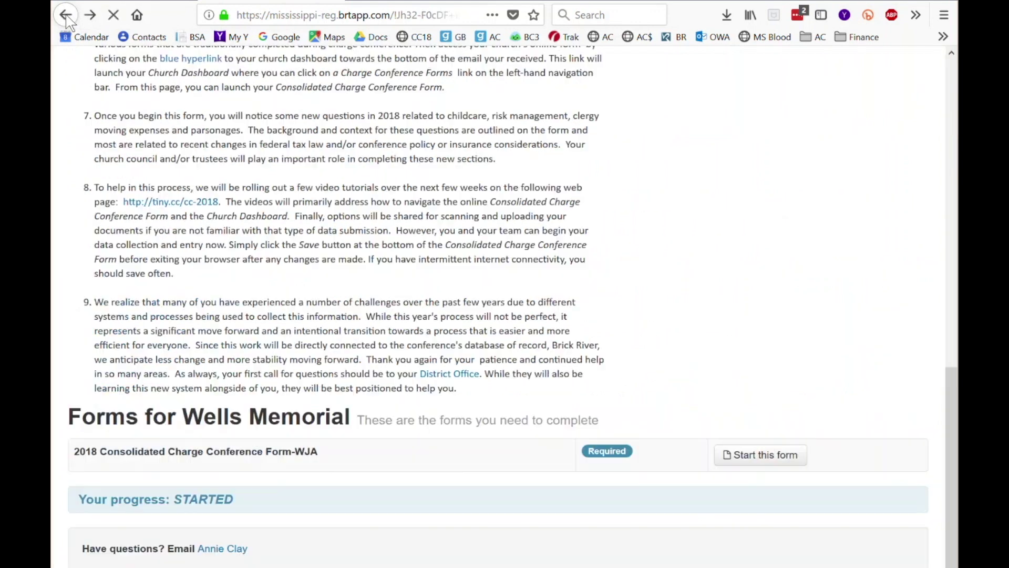
pyautogui.click(66, 16)
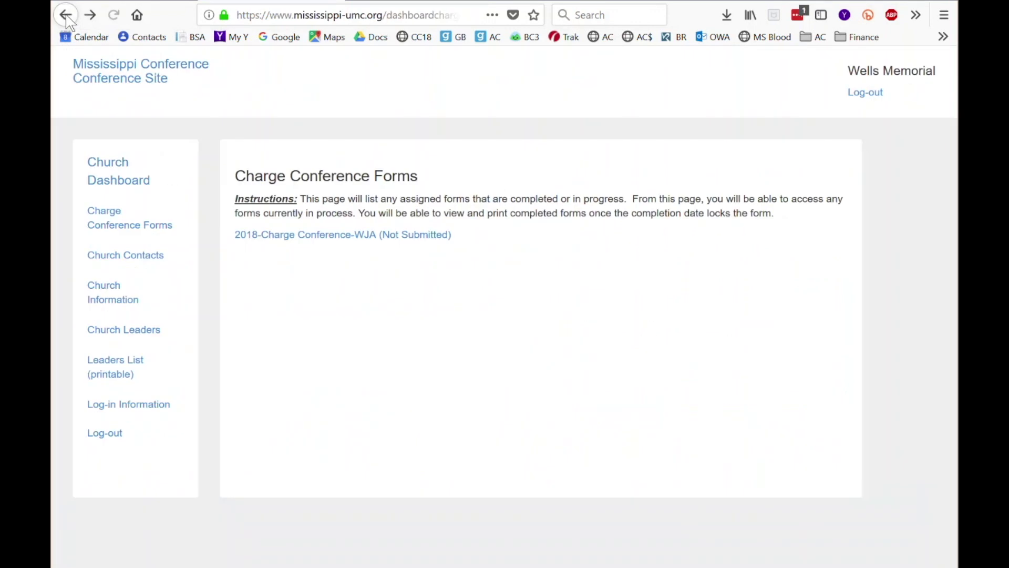
pyautogui.click(139, 335)
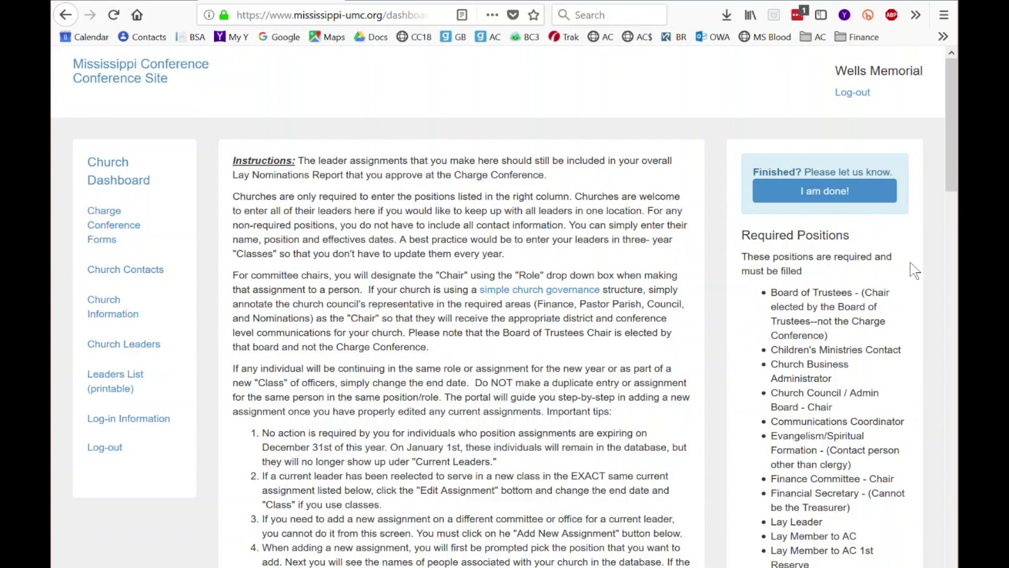
pyautogui.moveTo(954, 181); pyautogui.dragTo(952, 231)
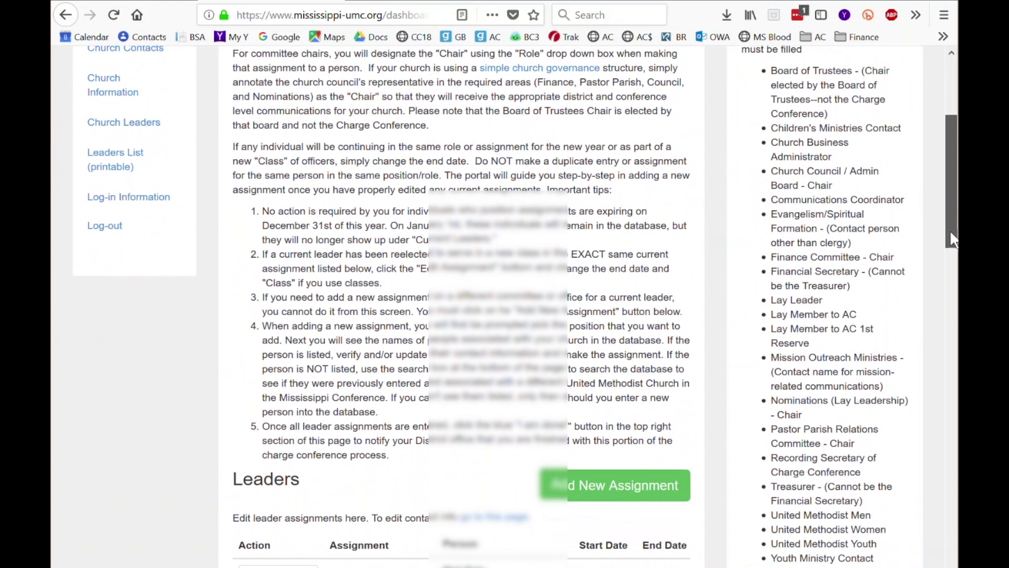
pyautogui.moveTo(950, 225); pyautogui.dragTo(944, 332)
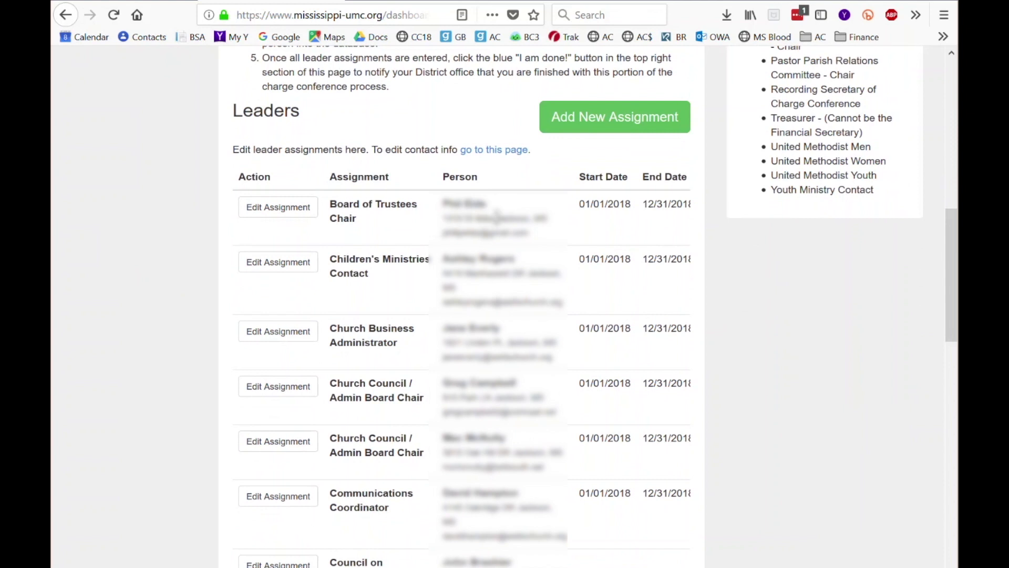
# Step: Change the Board of Trustees Chair assignment end date to 12/31/2019 and save it
pyautogui.click(298, 210)
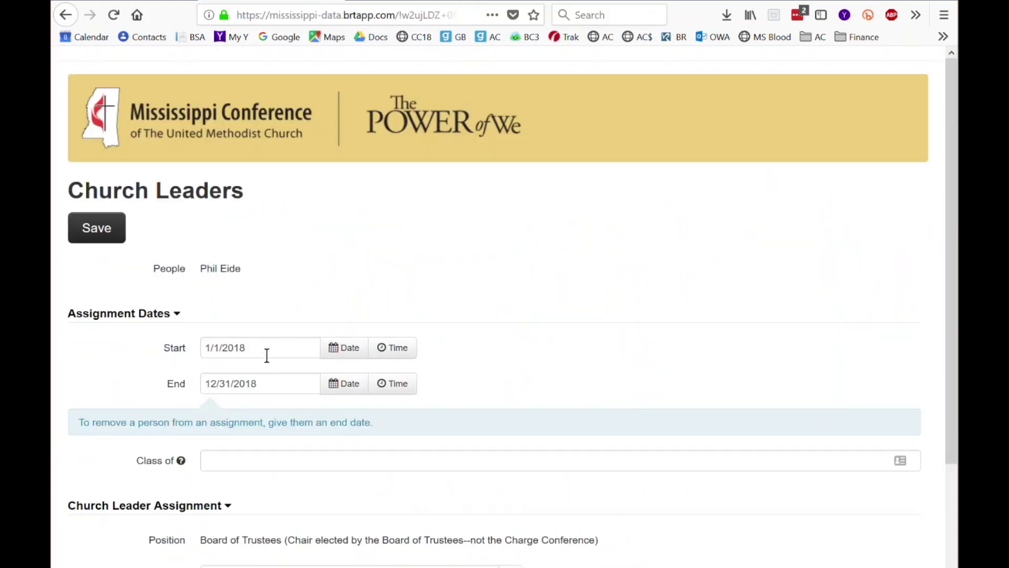
pyautogui.click(268, 383)
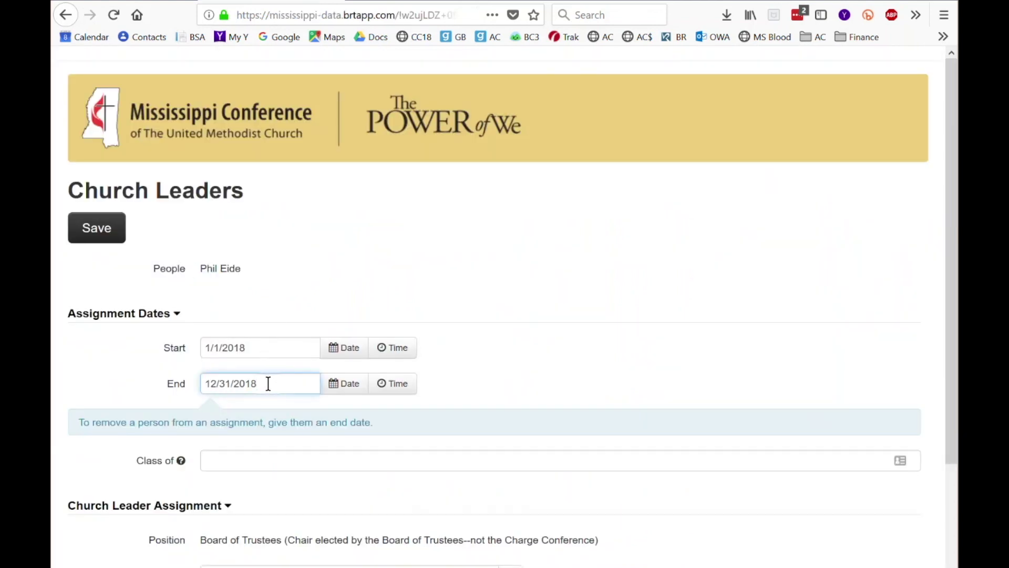
pyautogui.press('BackSpace')
pyautogui.write('9')
pyautogui.click(110, 242)
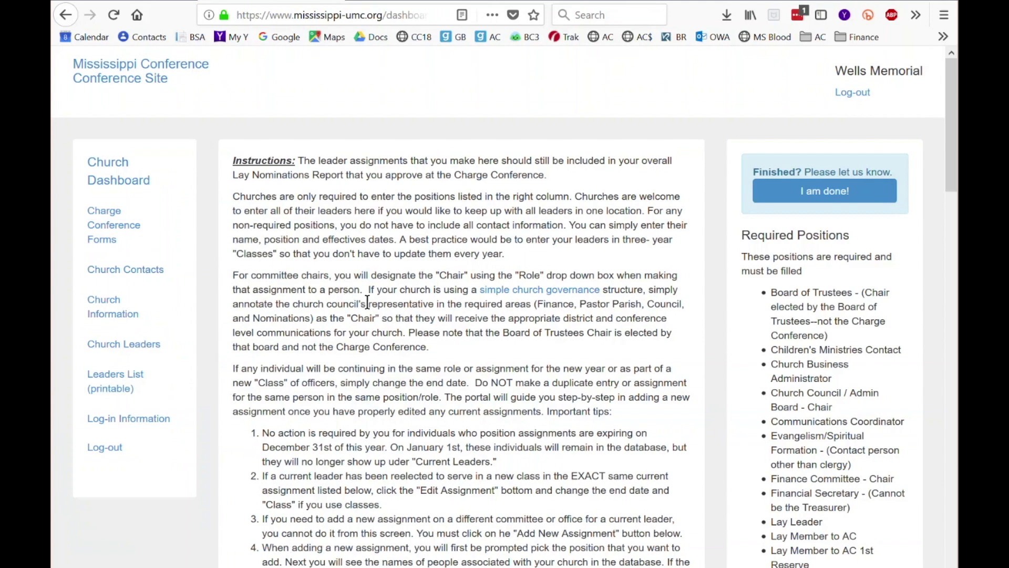
pyautogui.scroll(-3, 367, 323)
pyautogui.scroll(-1, 371, 335)
pyautogui.scroll(-1, 374, 340)
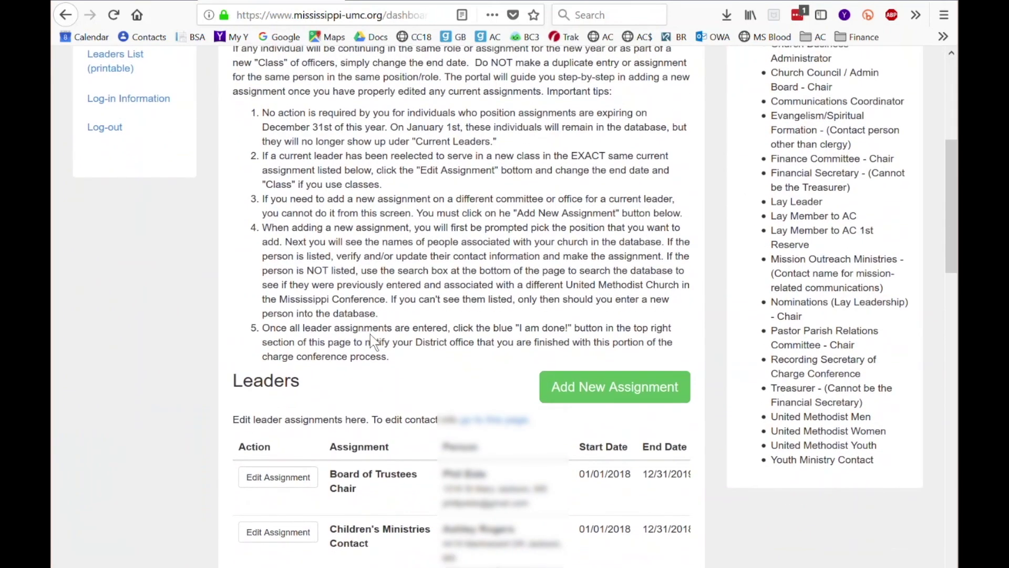
pyautogui.scroll(-1, 370, 337)
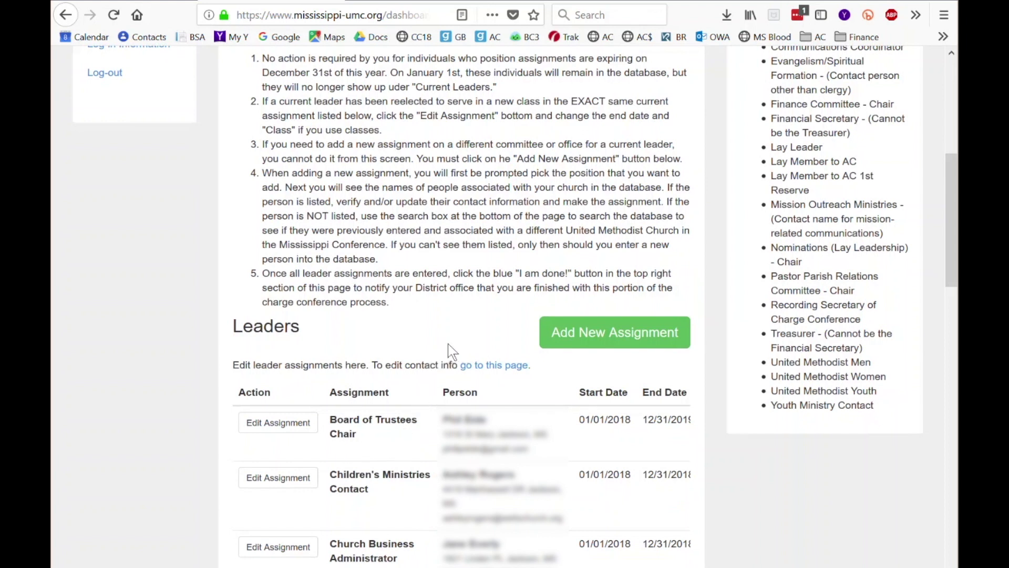
# Step: Add a new assignment with Lay Leader as the position and search the whole database for a person
pyautogui.click(615, 336)
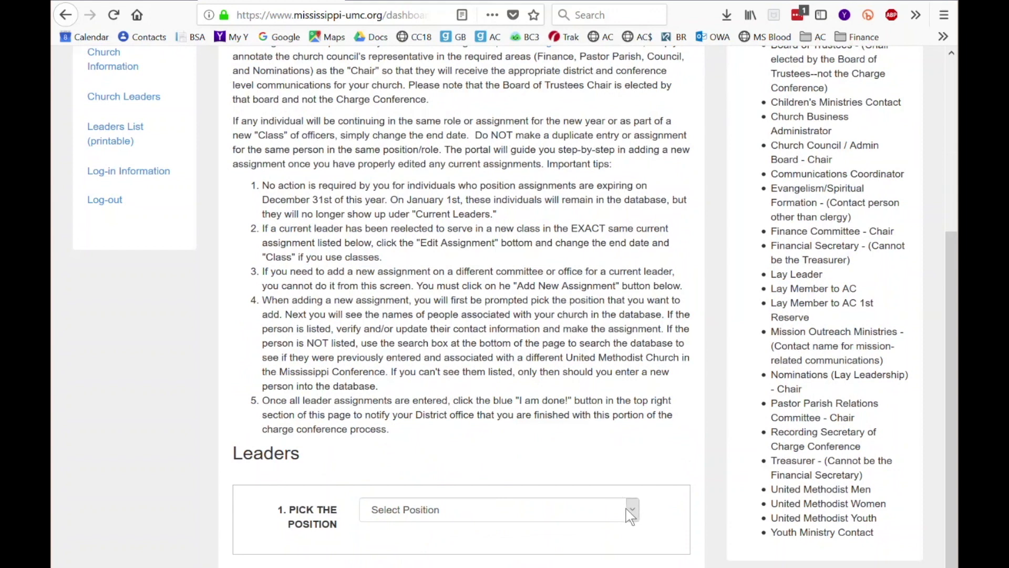
pyautogui.click(631, 514)
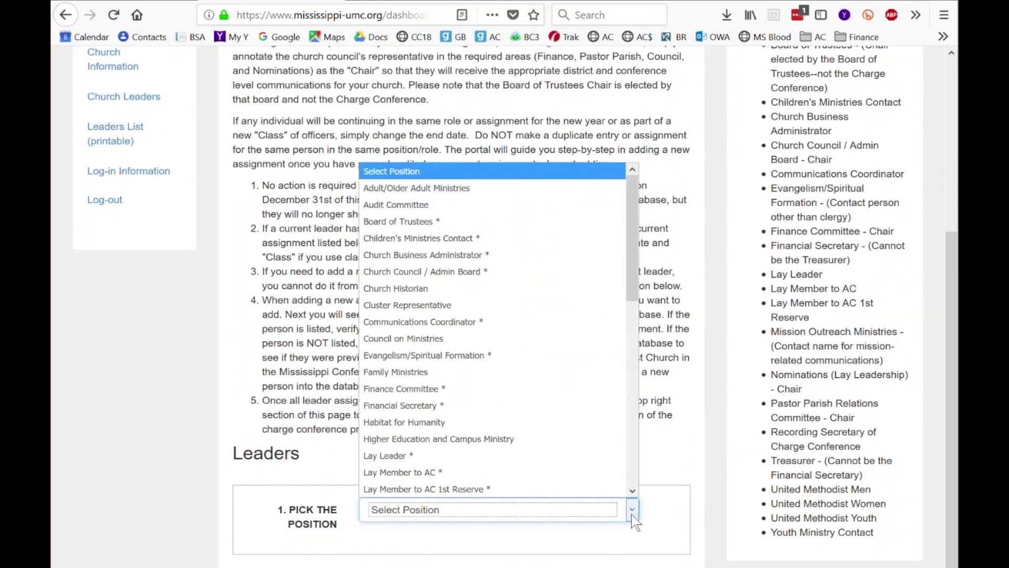
pyautogui.click(487, 457)
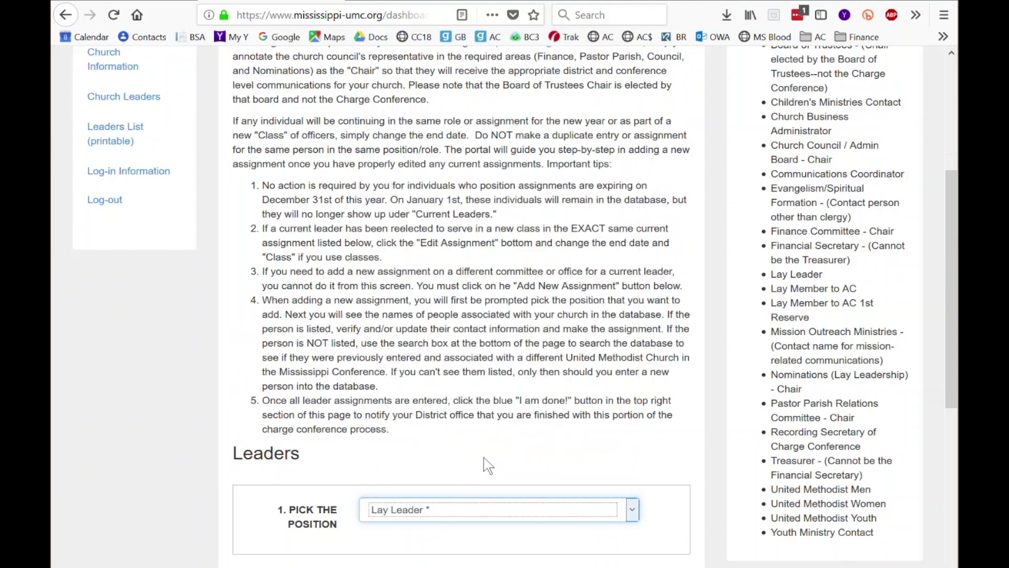
pyautogui.scroll(-4, 535, 364)
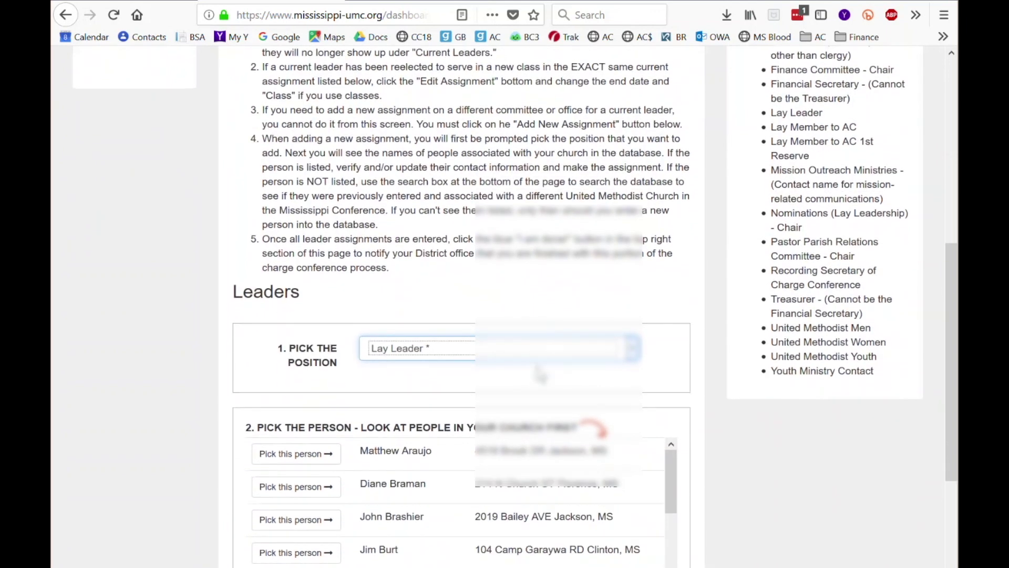
pyautogui.scroll(-2, 538, 376)
pyautogui.scroll(-1, 538, 376)
pyautogui.scroll(-1, 538, 376)
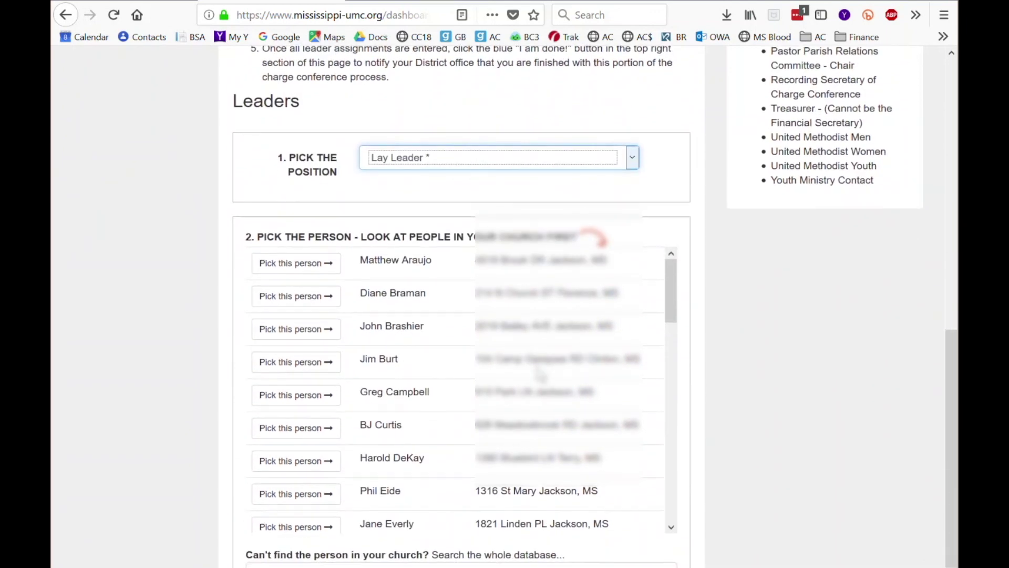
pyautogui.scroll(-1, 539, 376)
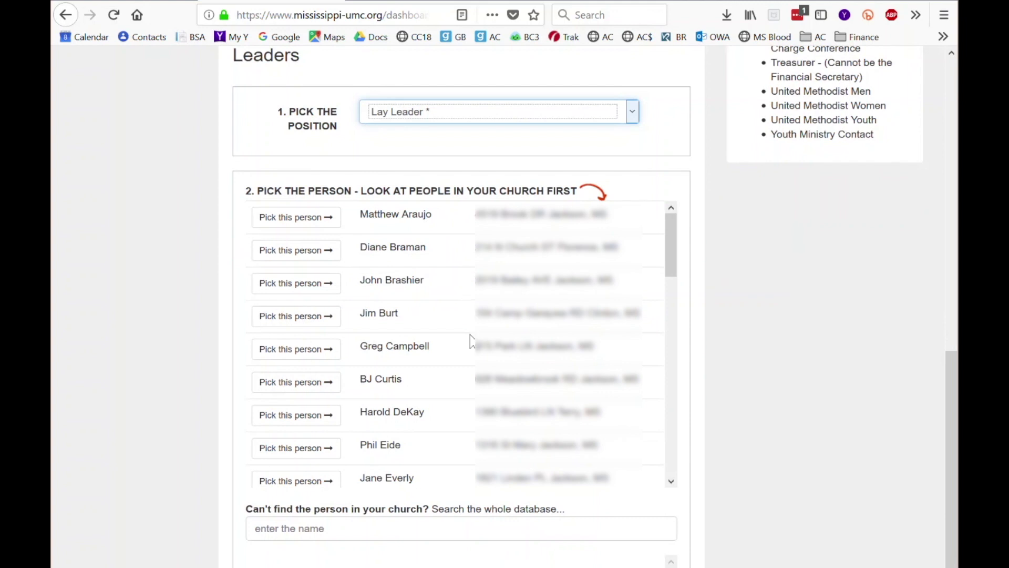
pyautogui.click(371, 528)
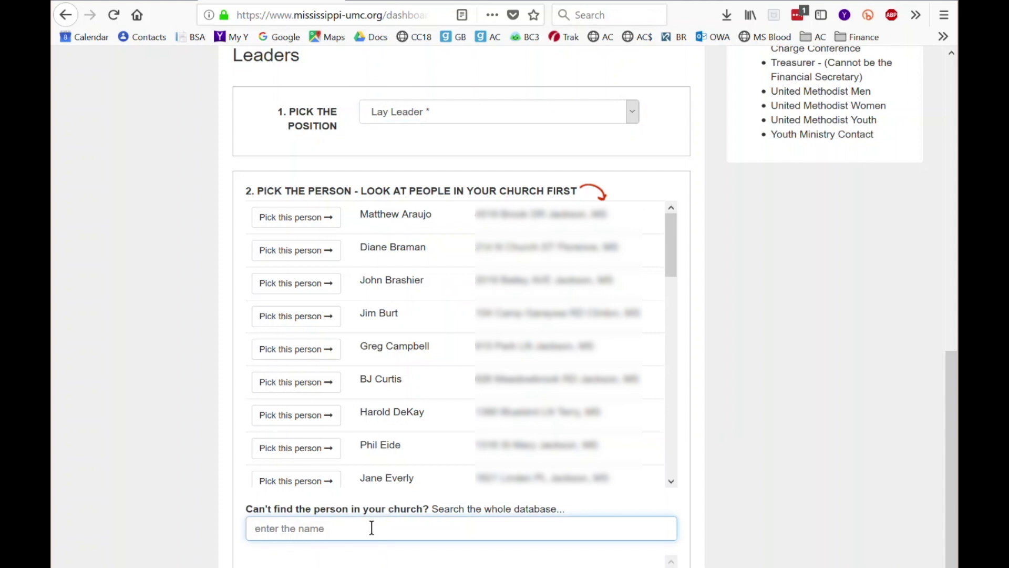
pyautogui.write('James Mason')
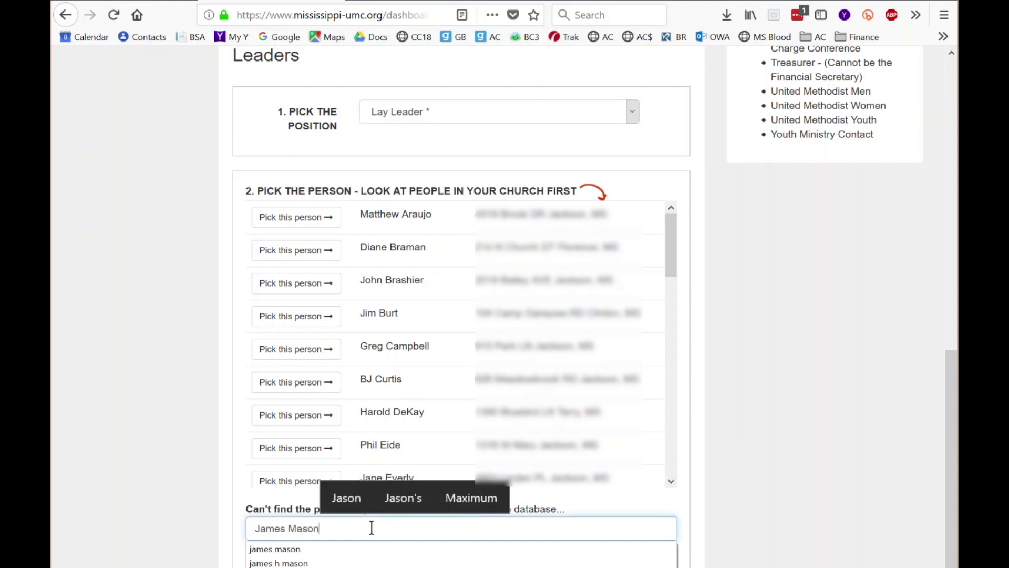
pyautogui.scroll(-2, 487, 470)
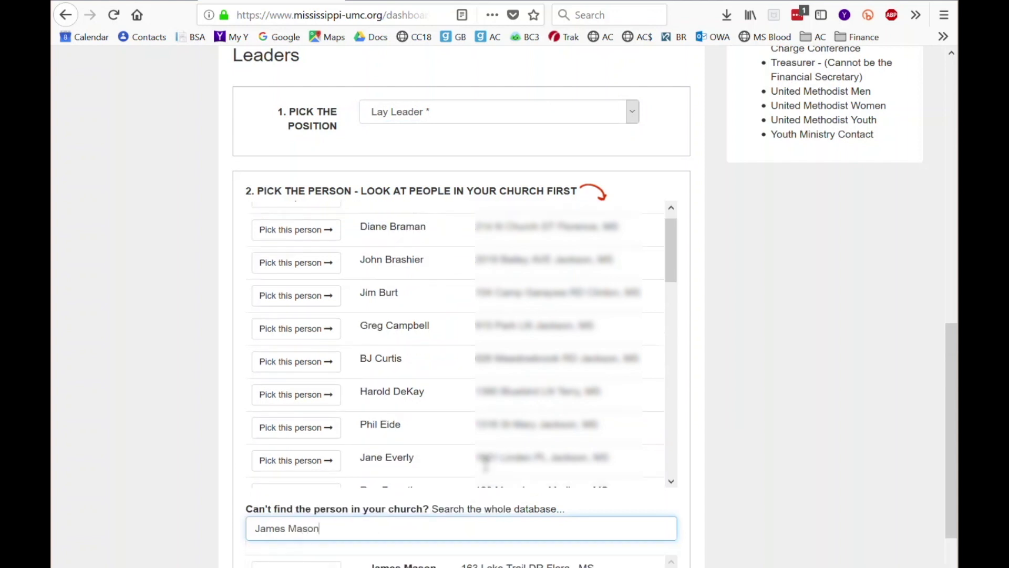
pyautogui.scroll(-2, 487, 471)
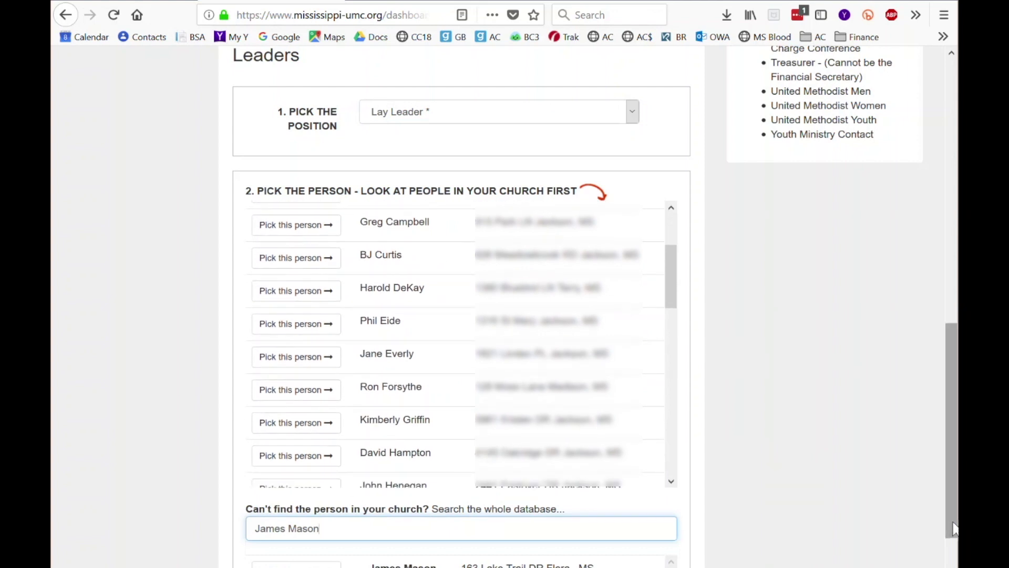
pyautogui.moveTo(951, 530); pyautogui.dragTo(952, 562)
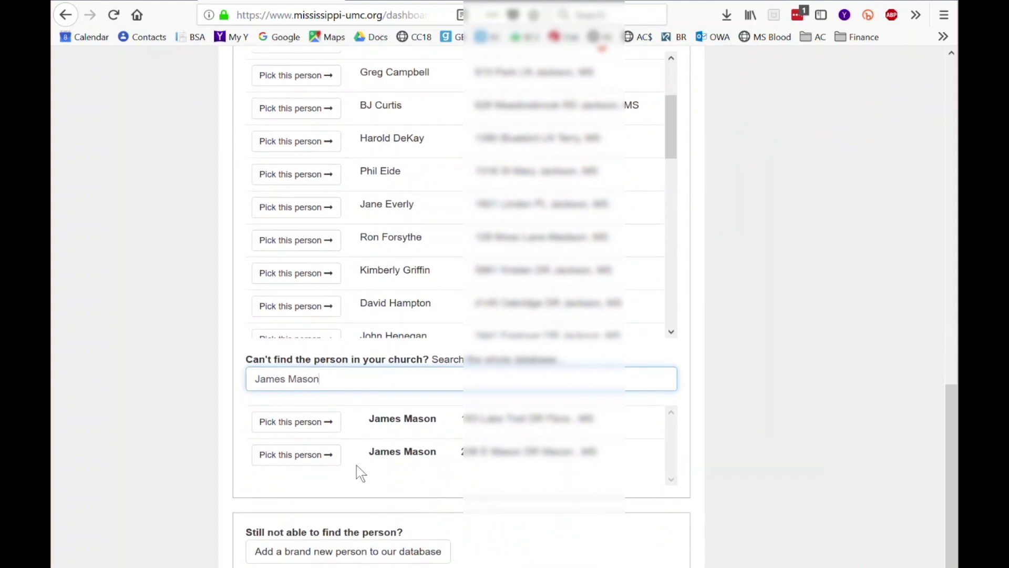
pyautogui.click(299, 426)
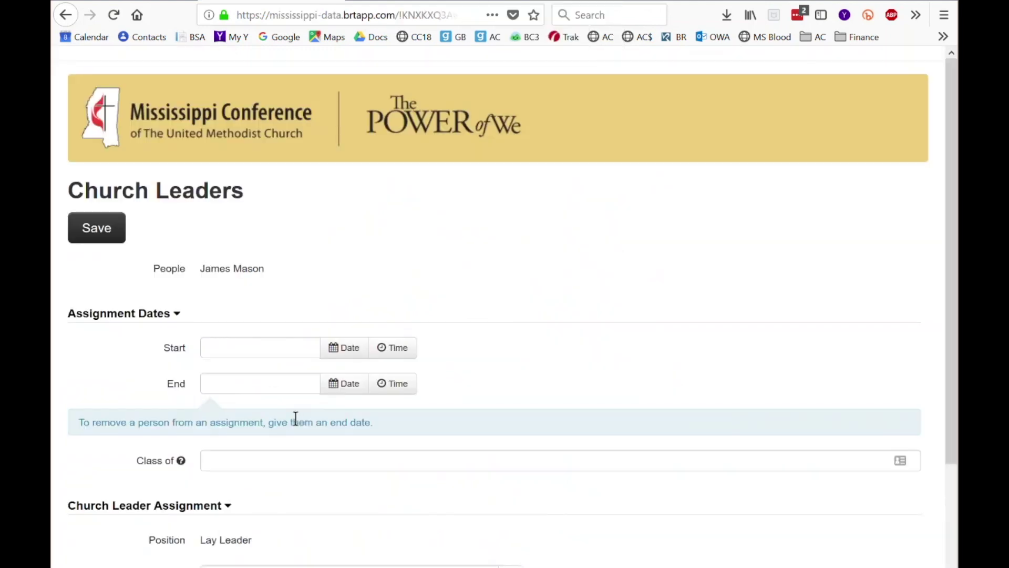
pyautogui.click(248, 351)
pyautogui.write('01/')
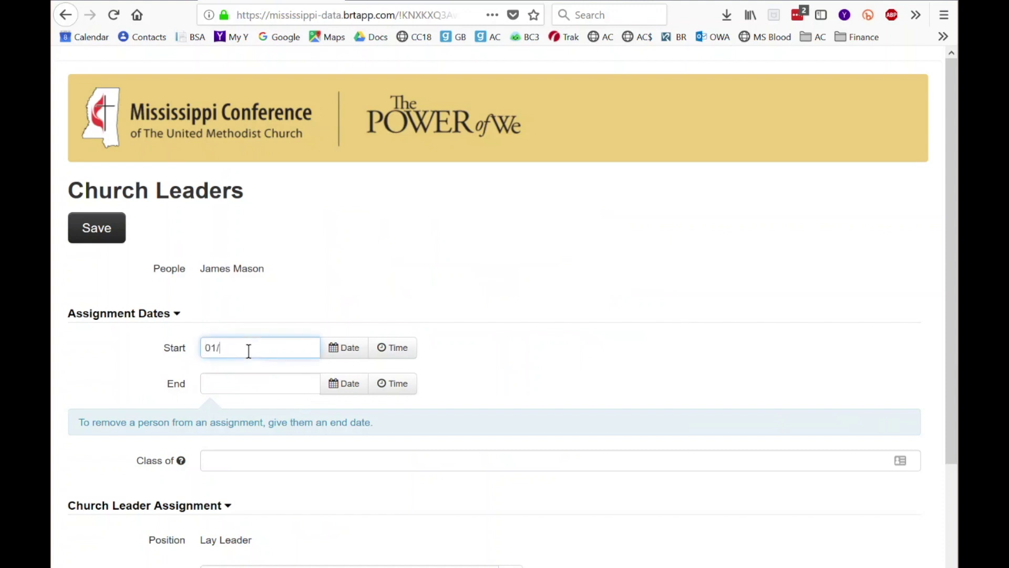
pyautogui.write('01/2019')
pyautogui.press('Tab')
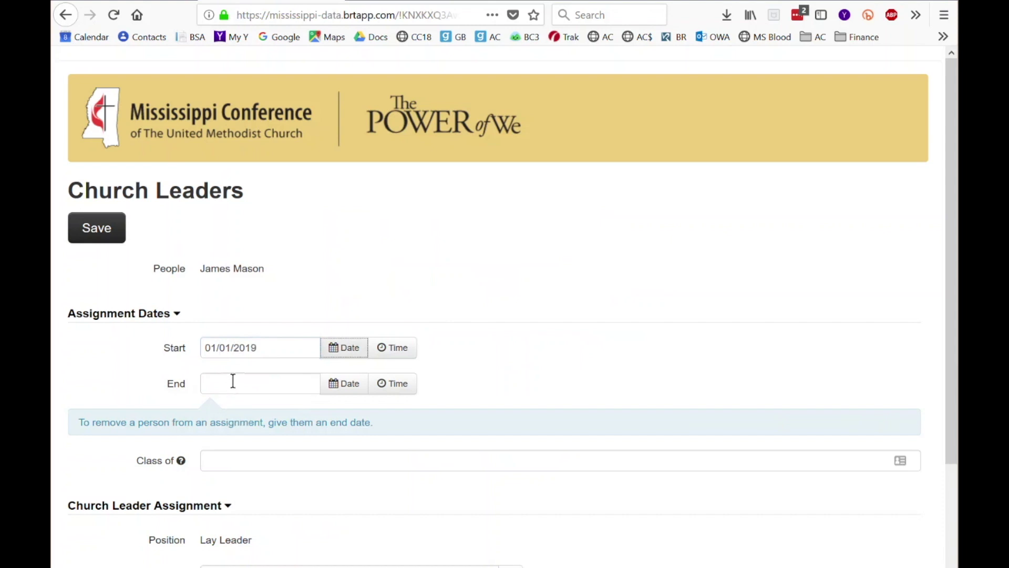
pyautogui.click(233, 382)
pyautogui.write('12/')
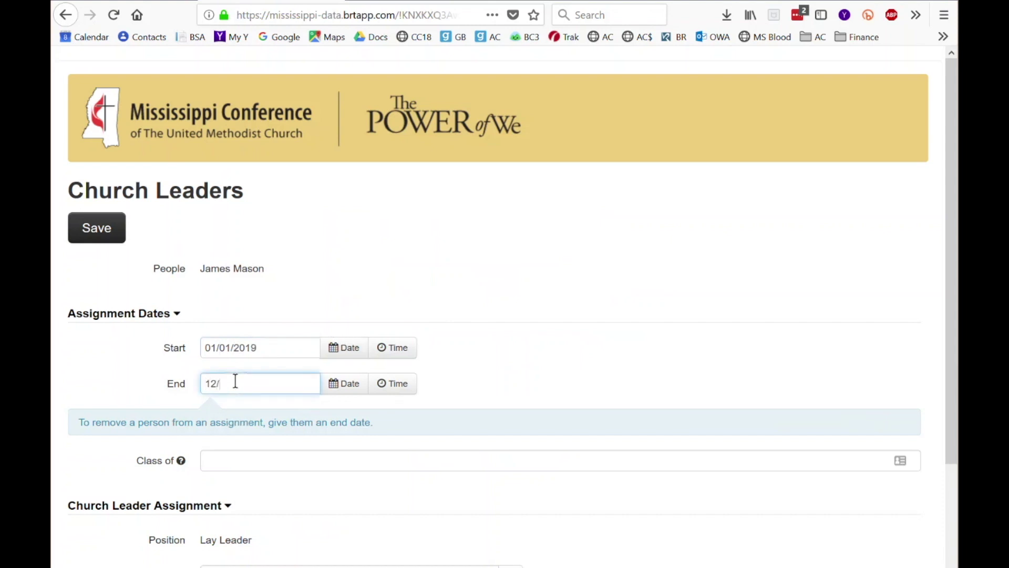
pyautogui.write('31/2019')
pyautogui.click(528, 461)
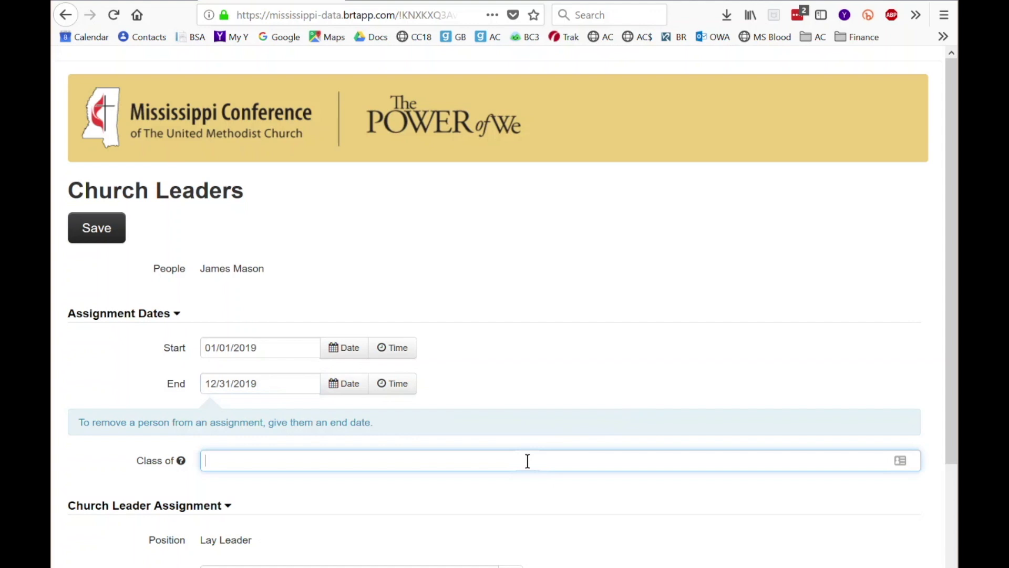
pyautogui.write('2')
pyautogui.write('021')
pyautogui.scroll(-3, 660, 421)
pyautogui.scroll(-1, 659, 422)
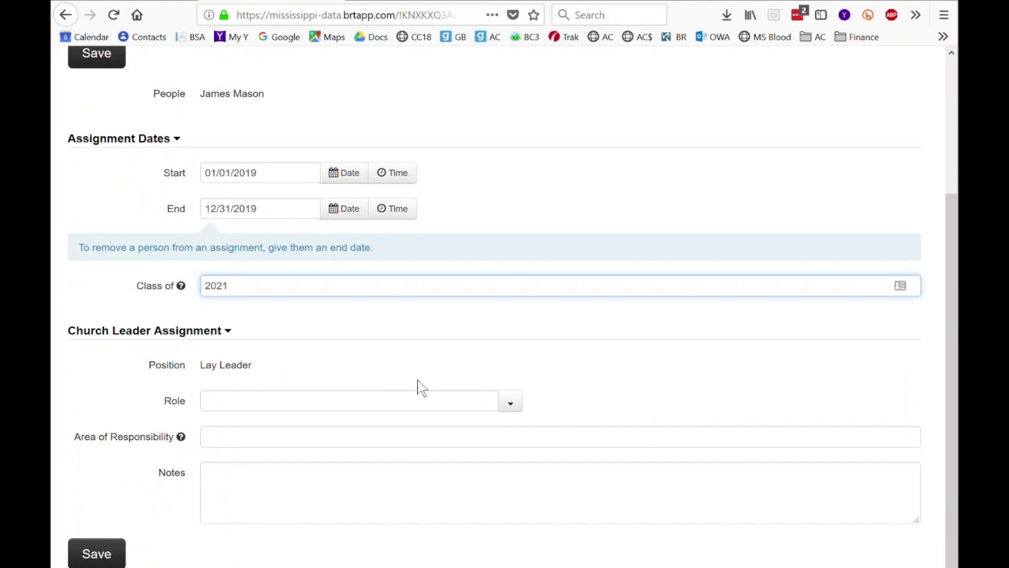
pyautogui.click(510, 404)
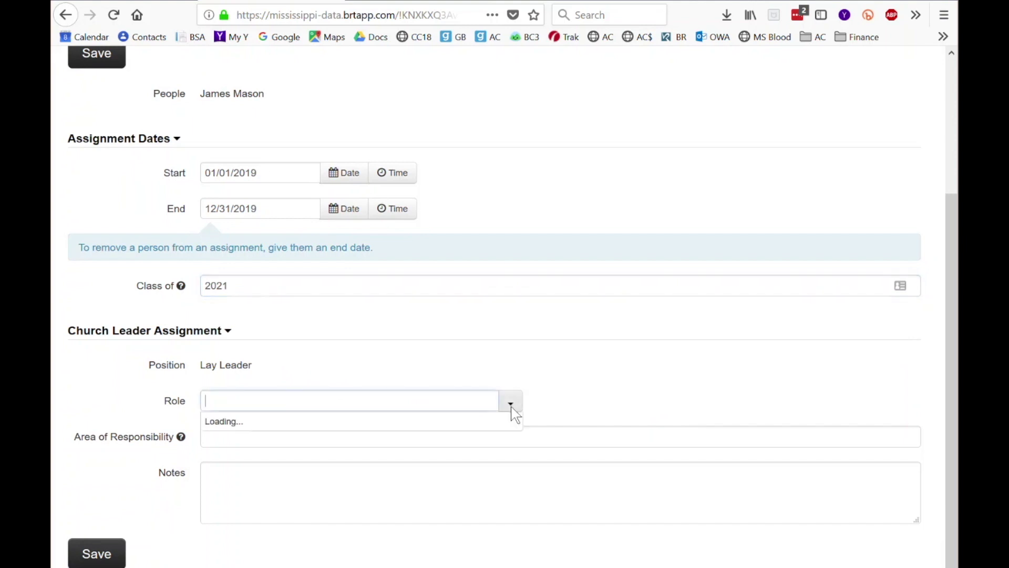
pyautogui.scroll(-1, 510, 405)
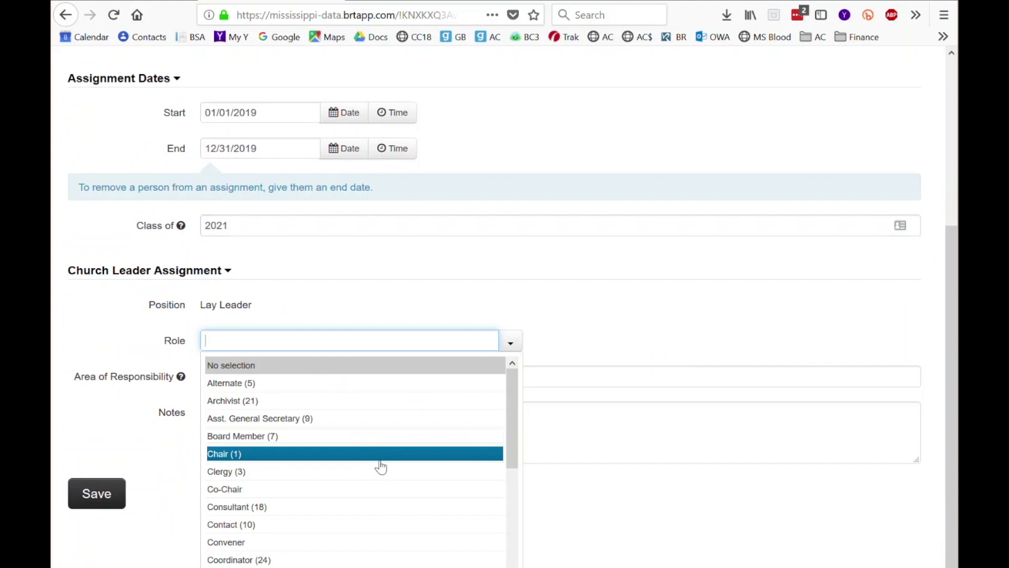
pyautogui.click(644, 321)
pyautogui.scroll(3, 644, 322)
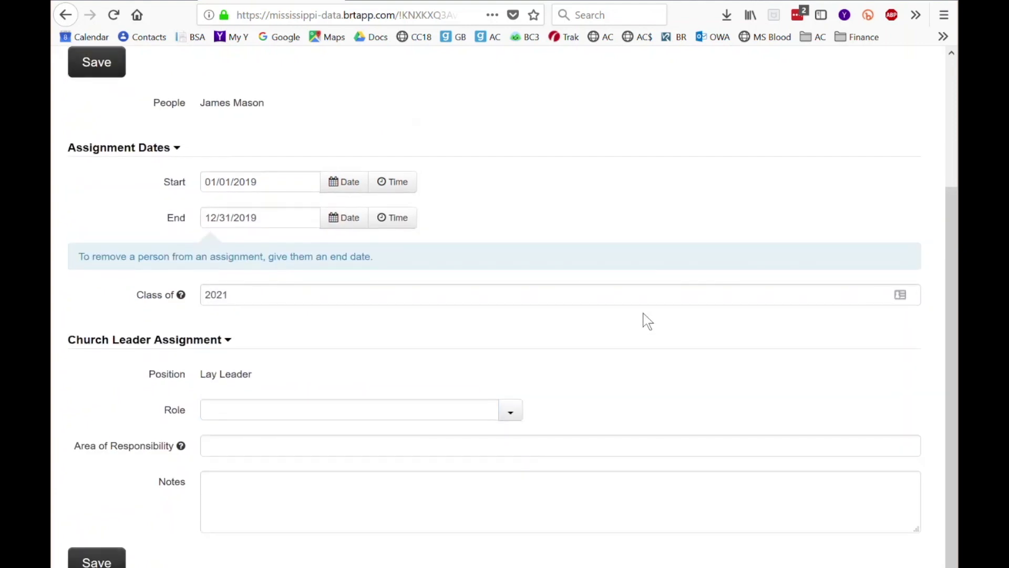
pyautogui.scroll(-3, 644, 320)
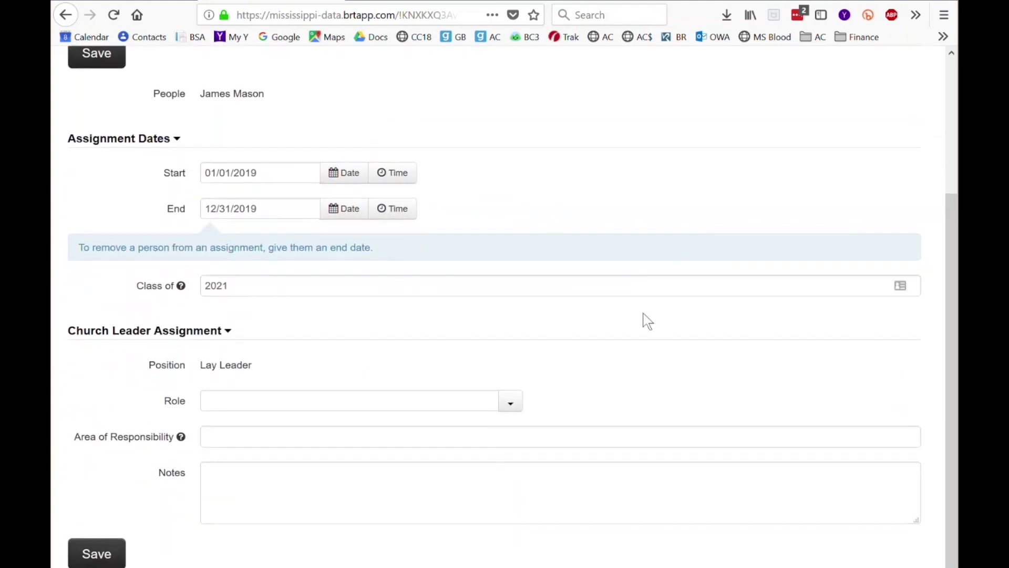
pyautogui.scroll(1, 643, 321)
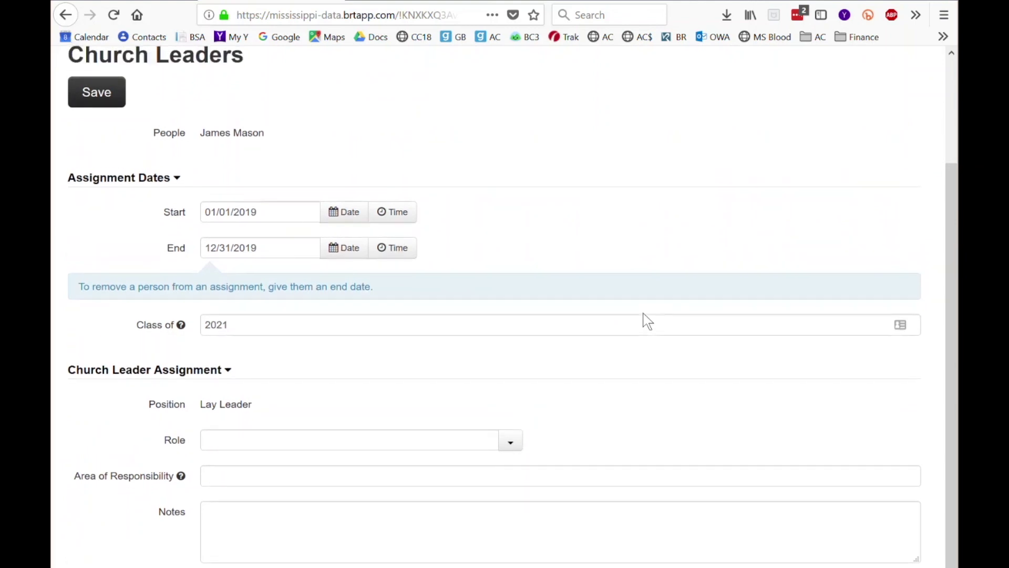
pyautogui.click(101, 94)
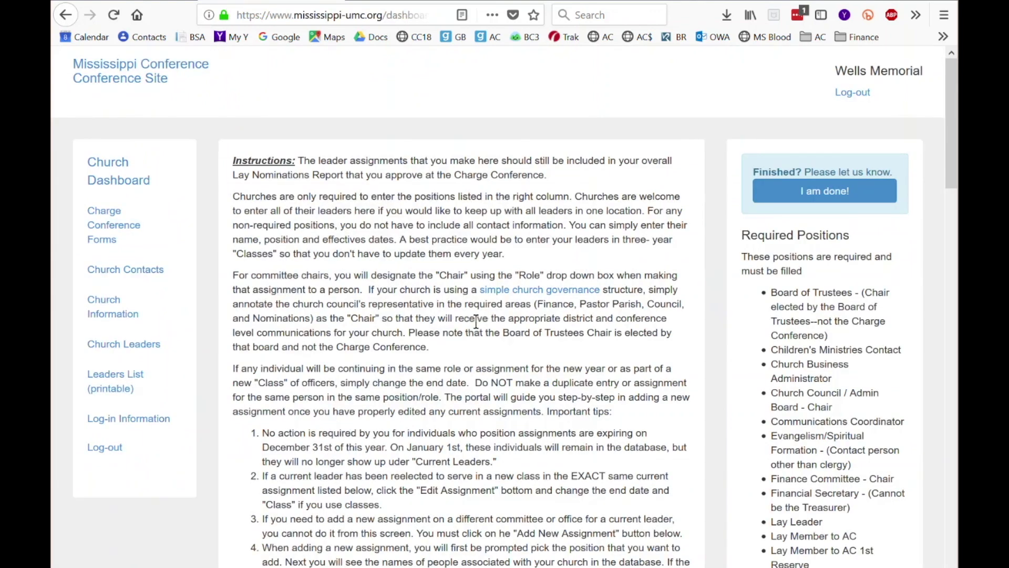
pyautogui.scroll(-2, 500, 366)
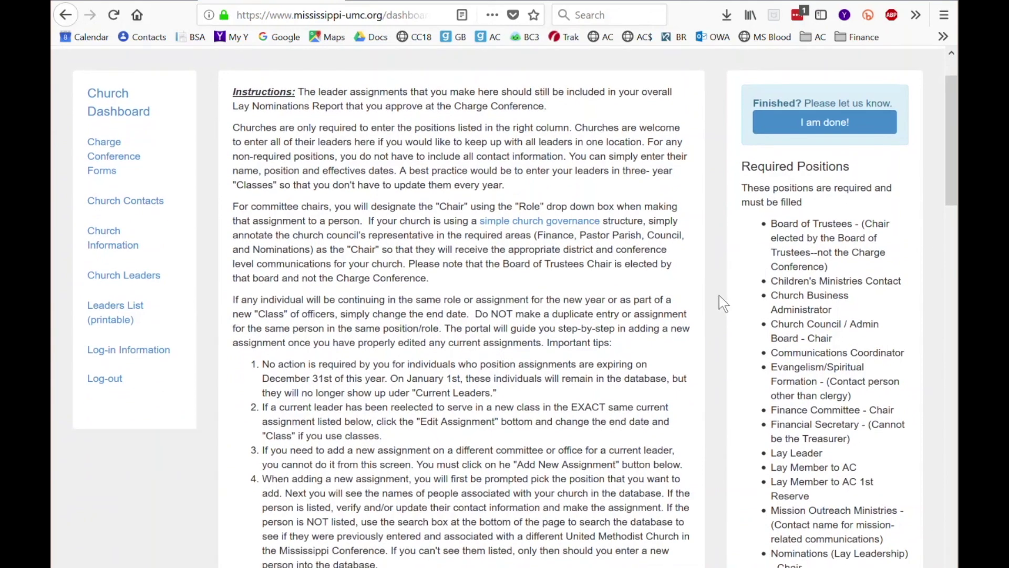
pyautogui.scroll(-3, 548, 324)
pyautogui.scroll(-3, 548, 325)
pyautogui.scroll(-1, 547, 325)
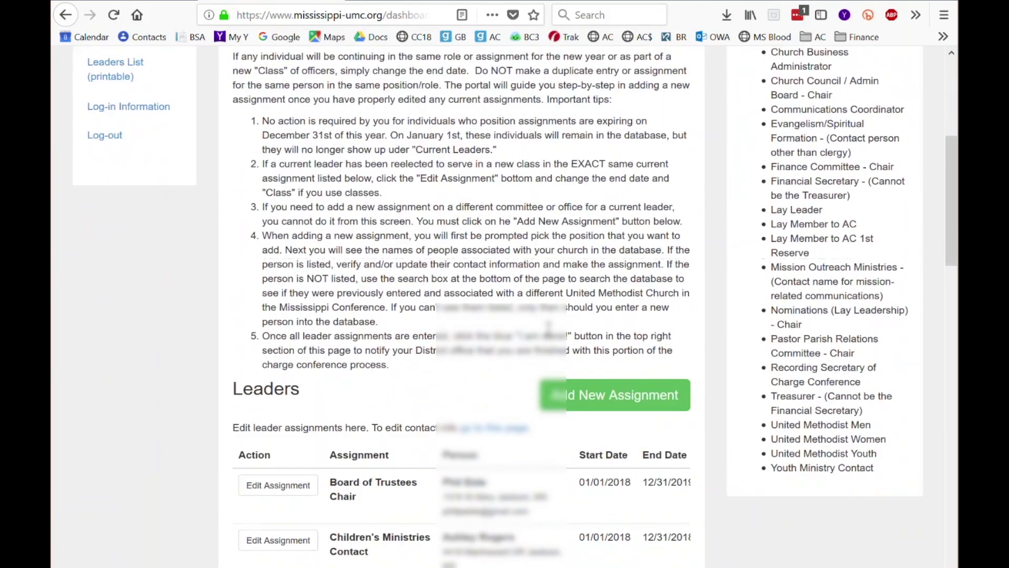
pyautogui.scroll(-2, 547, 328)
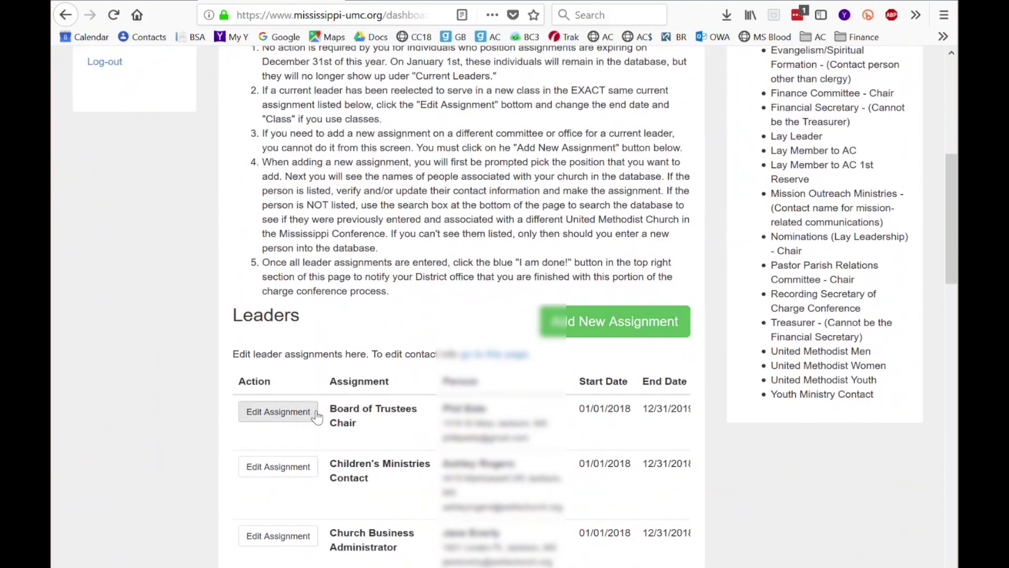
pyautogui.scroll(-3, 465, 366)
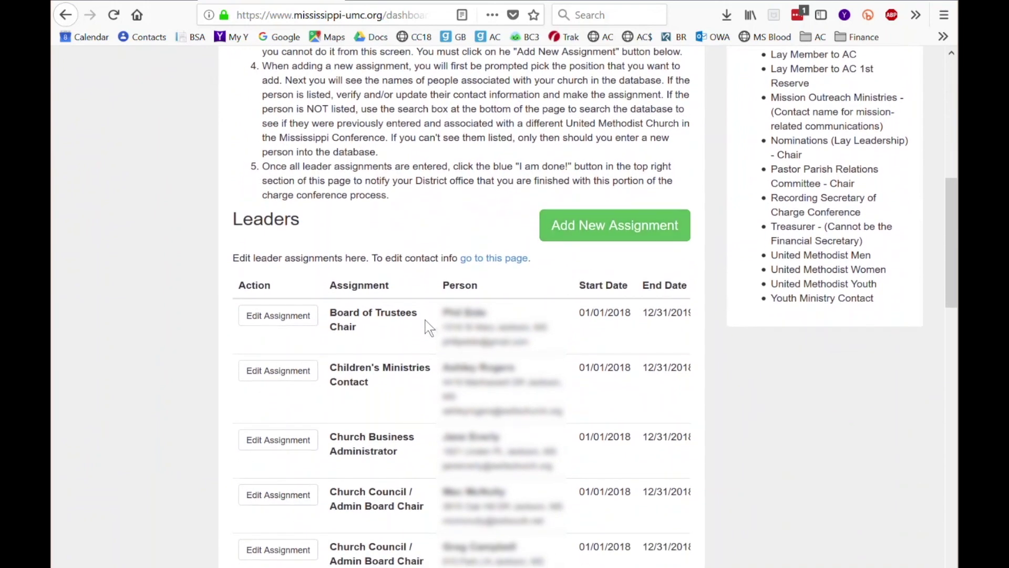
pyautogui.scroll(2, 424, 348)
pyautogui.scroll(2, 423, 348)
pyautogui.scroll(2, 424, 348)
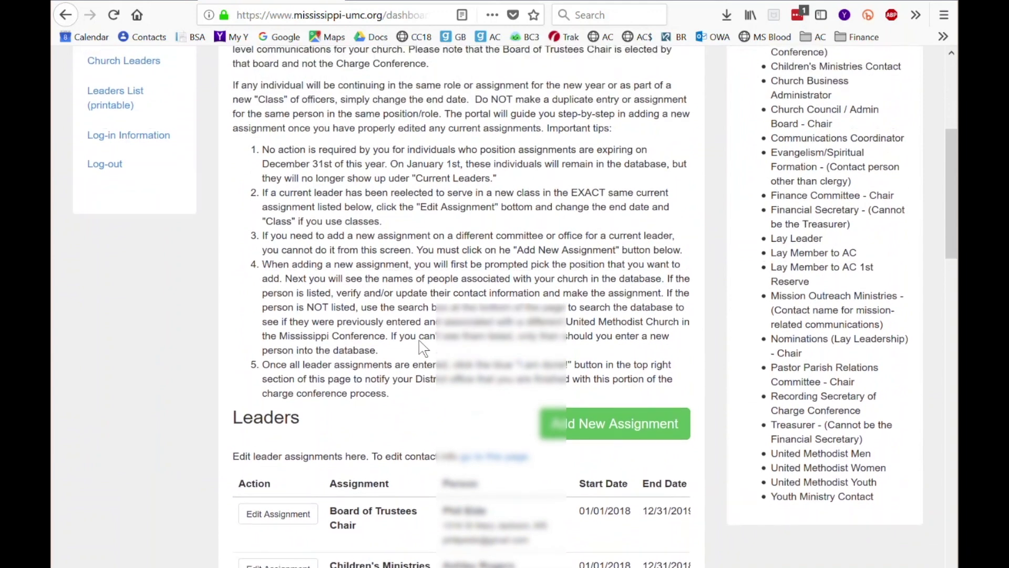
pyautogui.scroll(3, 405, 488)
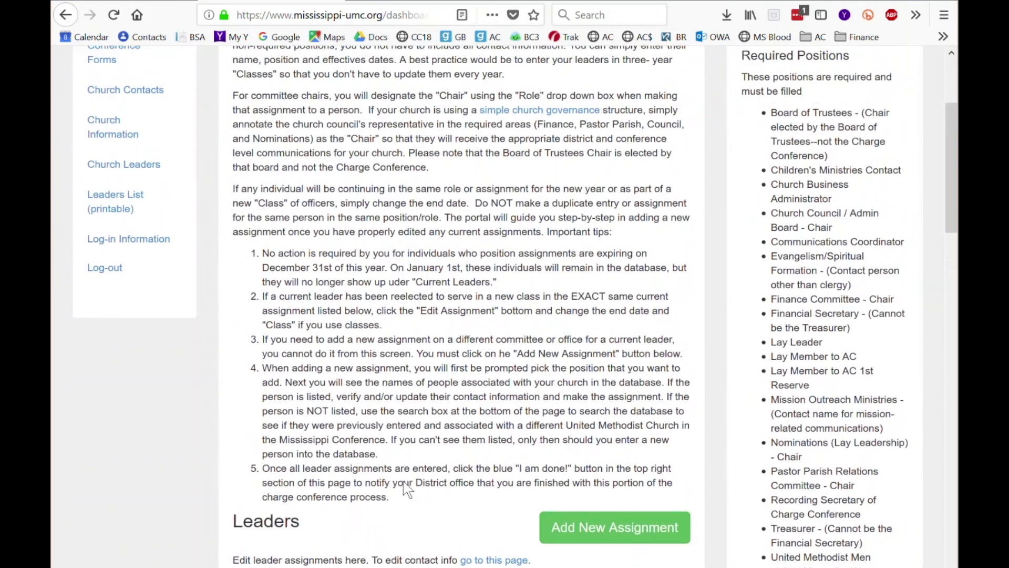
pyautogui.scroll(2, 403, 482)
pyautogui.scroll(2, 439, 439)
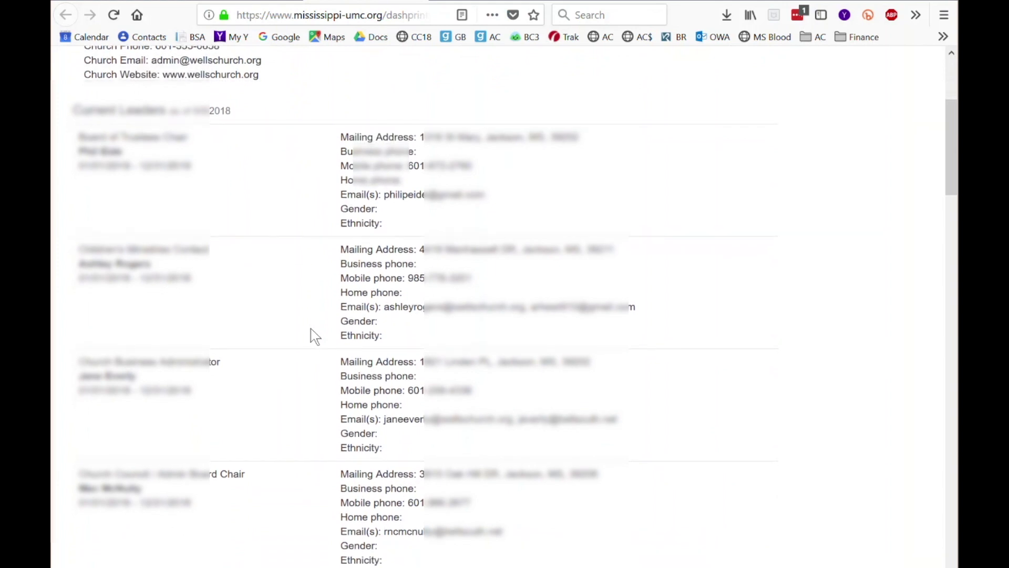
pyautogui.scroll(2, 311, 335)
pyautogui.scroll(2, 310, 335)
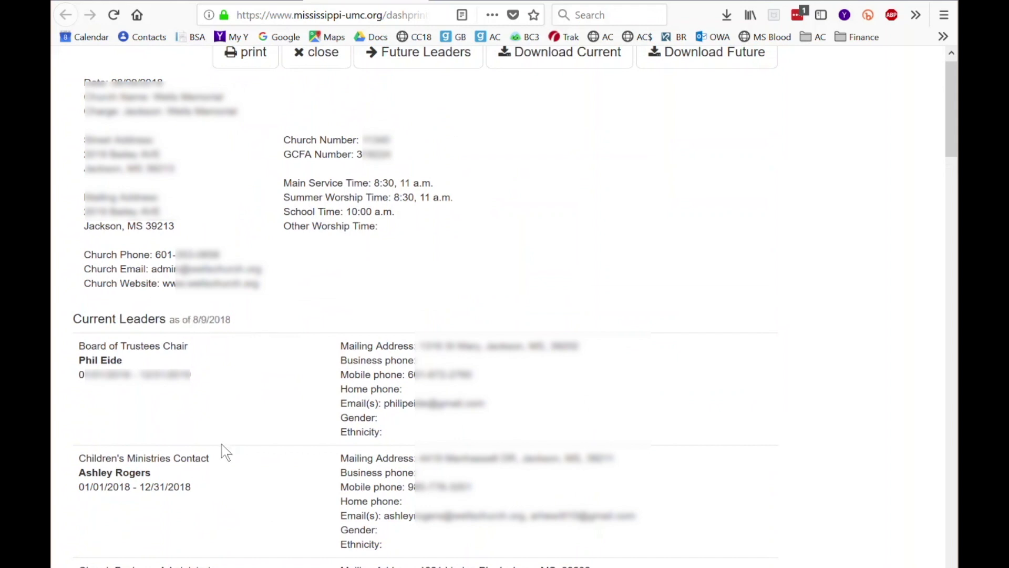
# Step: Switch the printable leaders list to Future Leaders
pyautogui.click(452, 65)
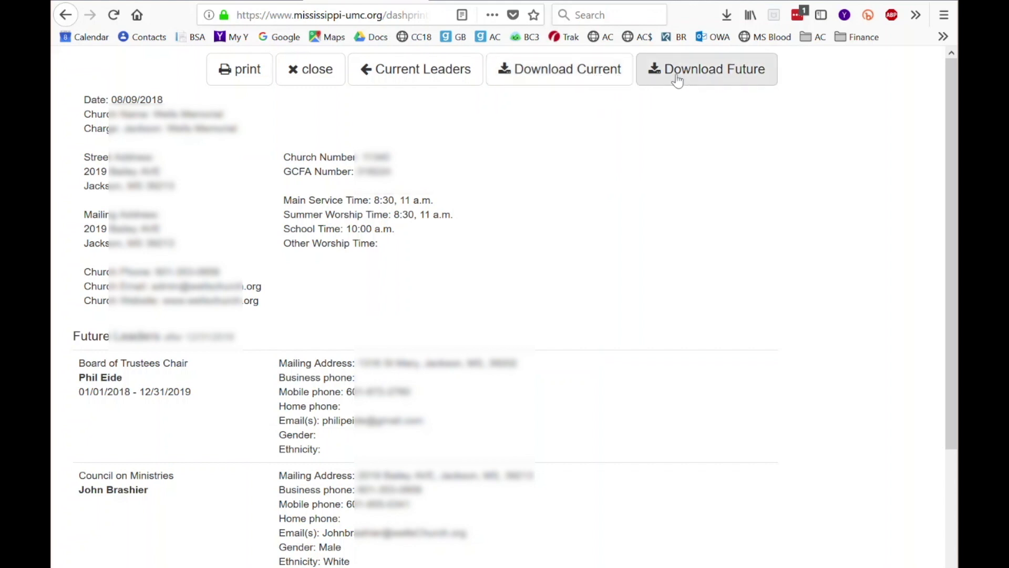
# Step: Request the currentleaders.csv download and cancel the Firefox download dialog
pyautogui.click(581, 75)
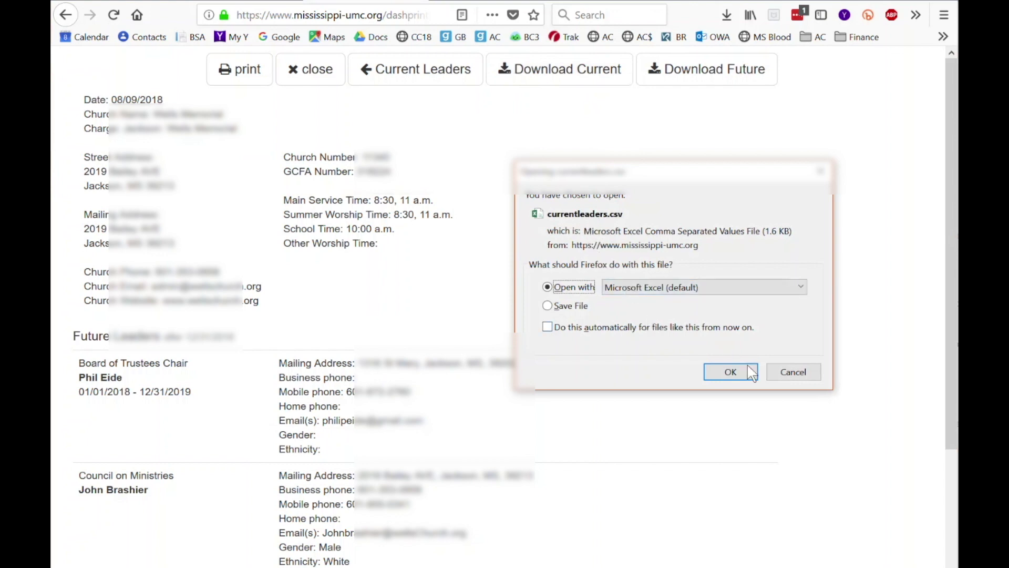
pyautogui.click(793, 372)
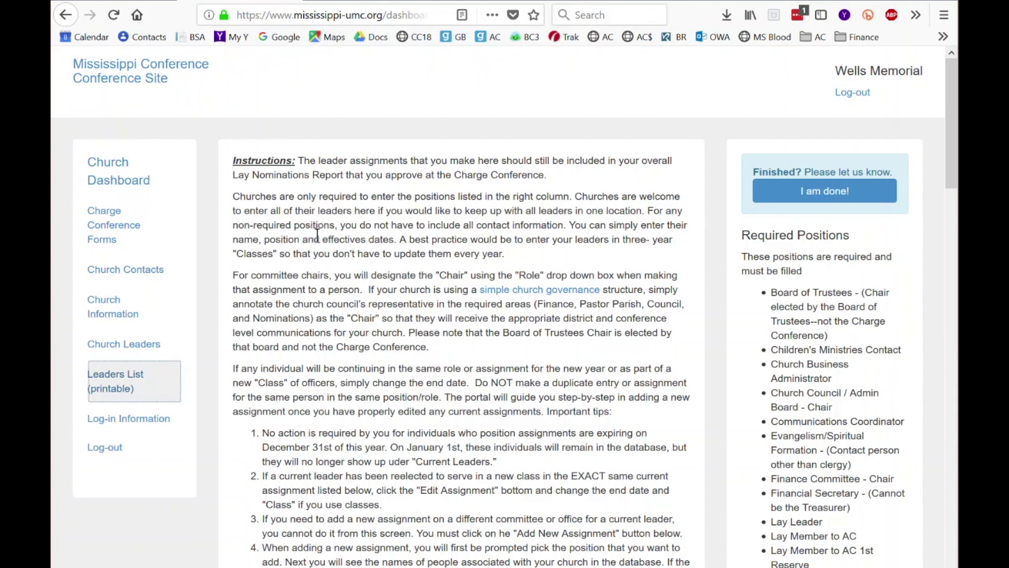
pyautogui.scroll(-2, 405, 295)
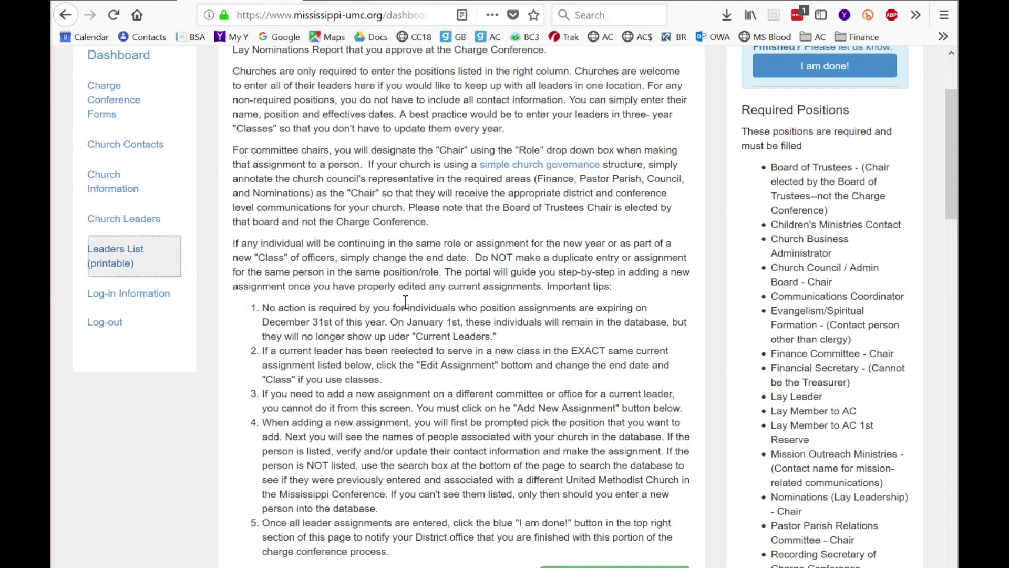
pyautogui.scroll(-3, 406, 301)
pyautogui.scroll(-1, 403, 301)
pyautogui.scroll(-2, 406, 307)
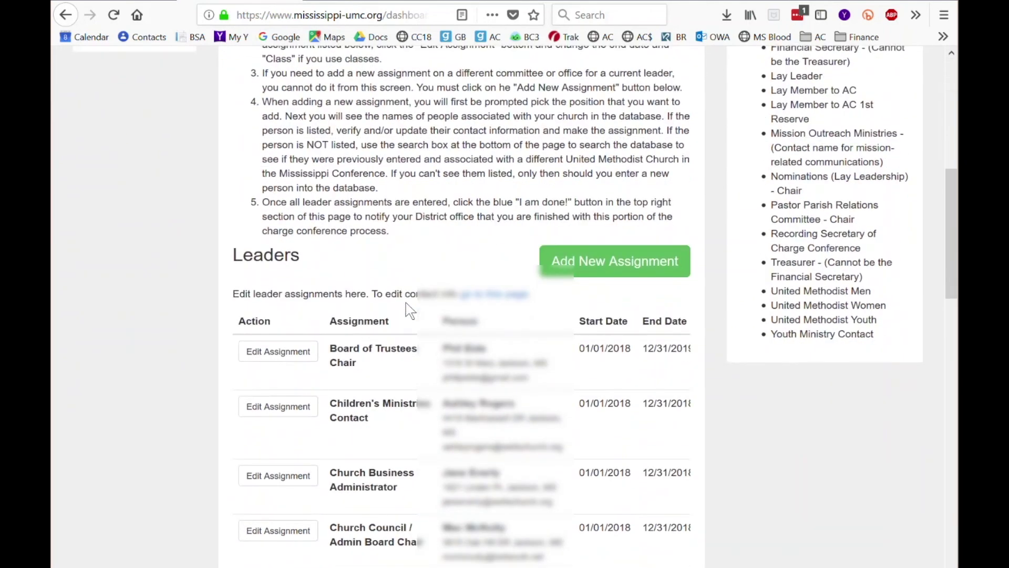
pyautogui.scroll(-1, 405, 308)
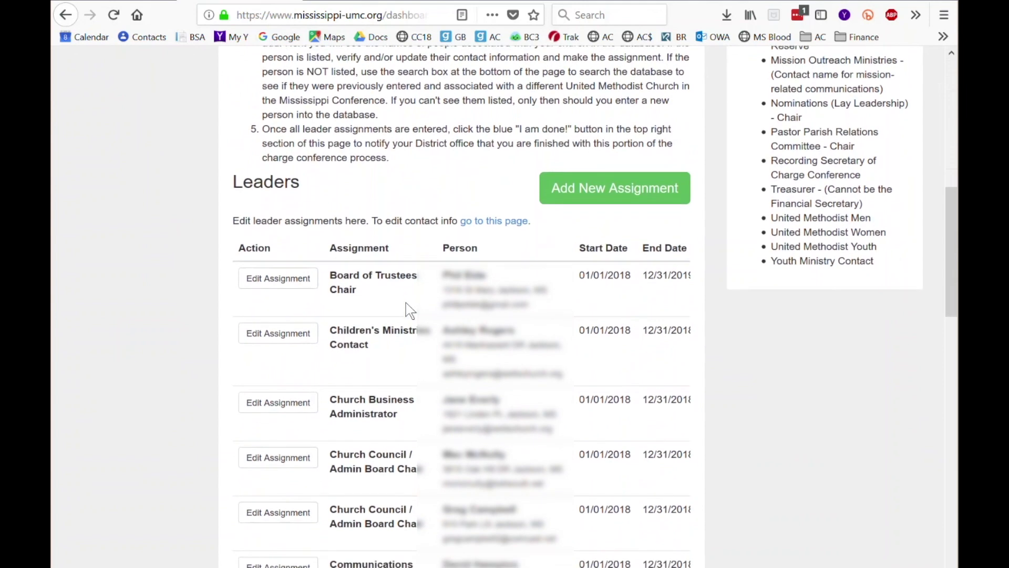